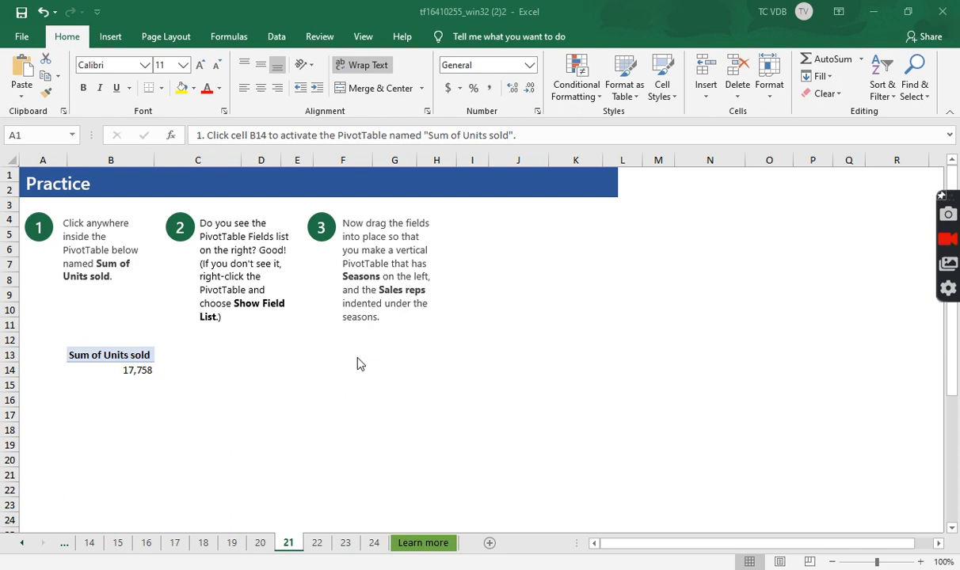
Step: On sheet 21, build the PivotTable with Season in the Rows area and Sales rep nested beneath it
{"action": "left_click", "coordinate": [128, 366]}
{"action": "left_click", "coordinate": [128, 366]}
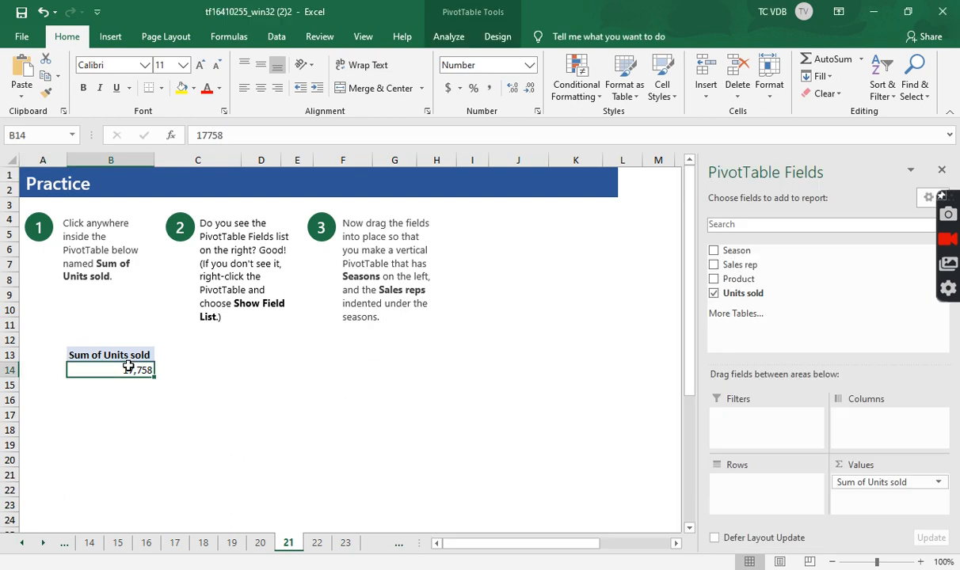
{"action": "left_click", "coordinate": [263, 547]}
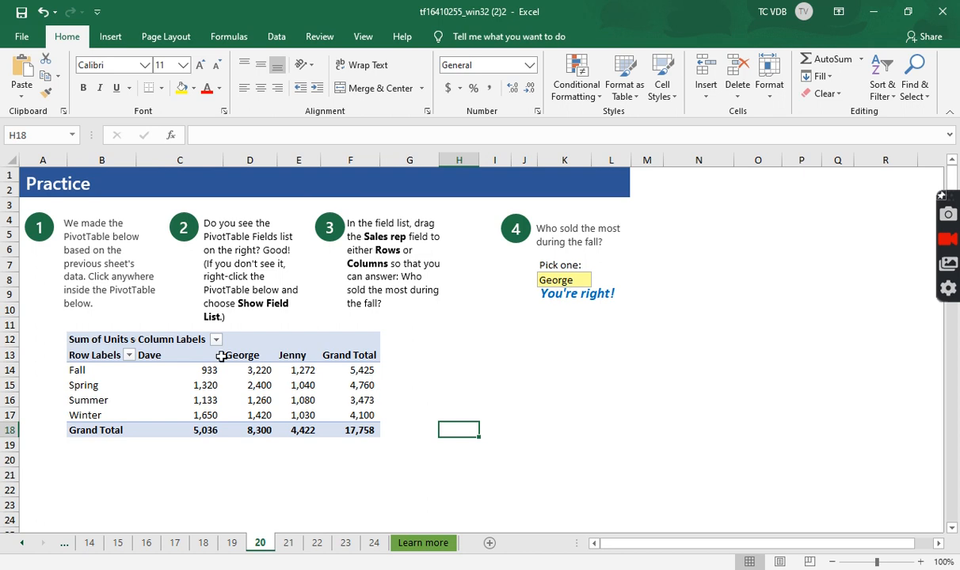
{"action": "left_click", "coordinate": [288, 544]}
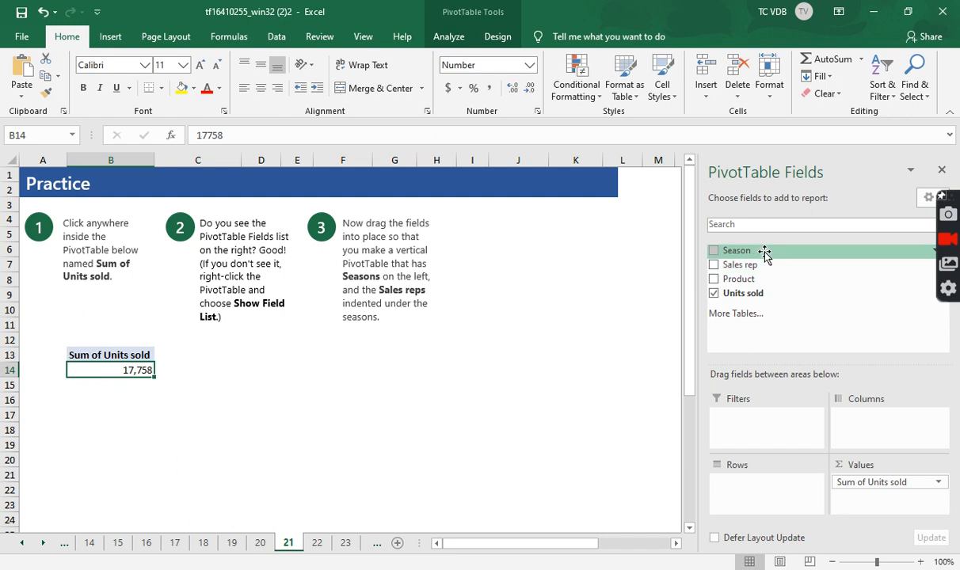
{"action": "left_click_drag", "start_coordinate": [765, 252], "coordinate": [737, 483]}
{"action": "left_click_drag", "start_coordinate": [787, 266], "coordinate": [761, 499]}
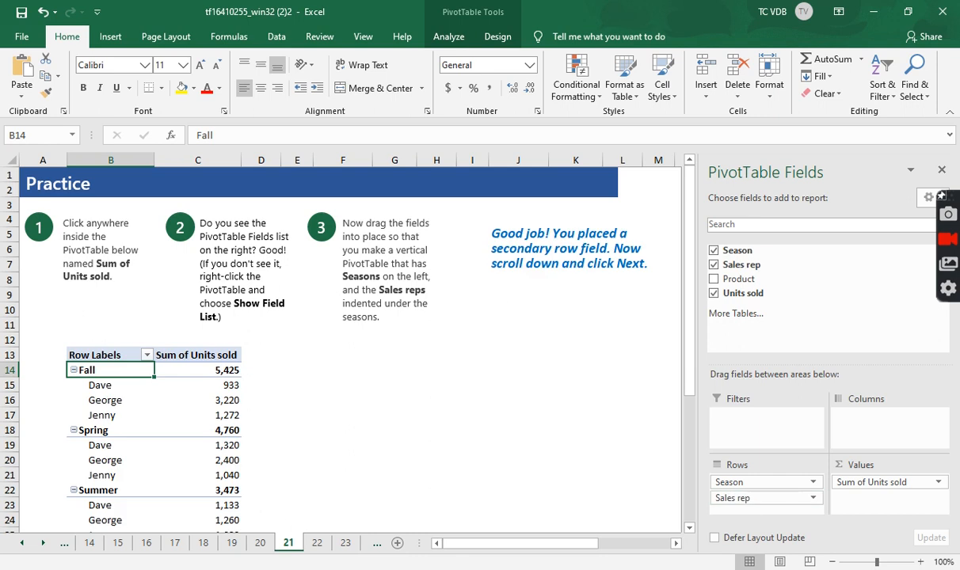
Step: Go on to sheet 22 and arrange its PivotTable with Product as the row field and Season as the column field
{"action": "scroll", "coordinate": [341, 416], "scroll_direction": "down", "scroll_amount": 8}
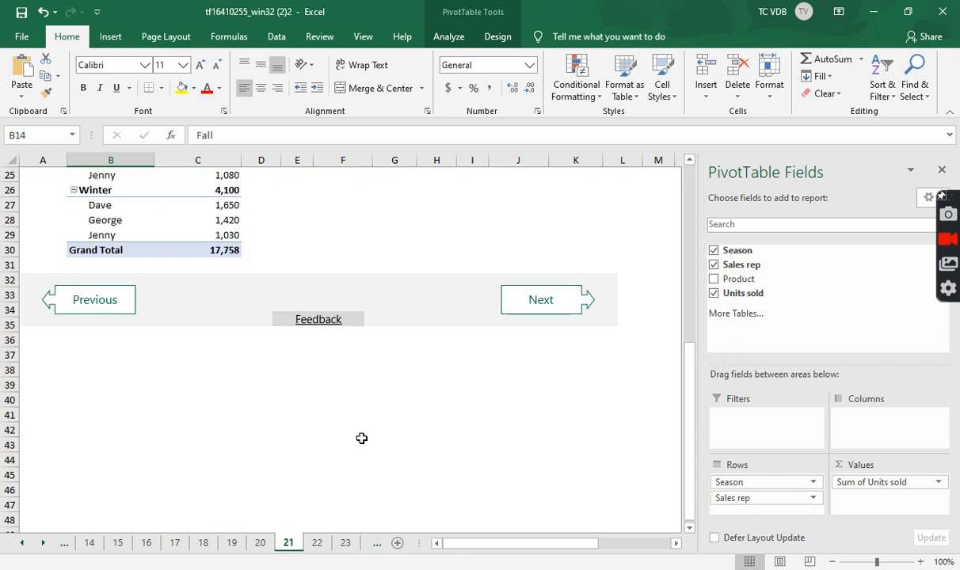
{"action": "left_click", "coordinate": [514, 300]}
{"action": "left_click", "coordinate": [97, 358]}
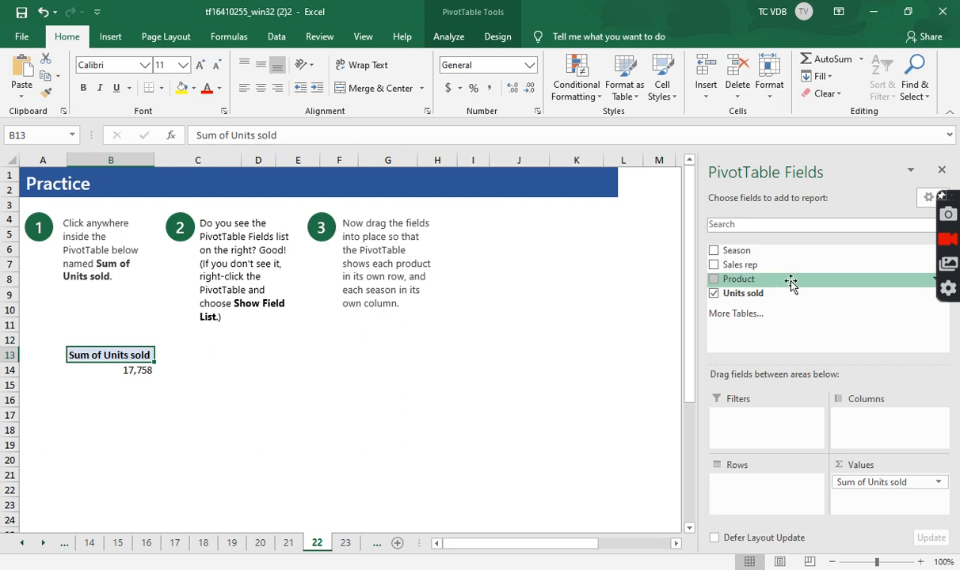
{"action": "left_click_drag", "start_coordinate": [791, 284], "coordinate": [764, 489]}
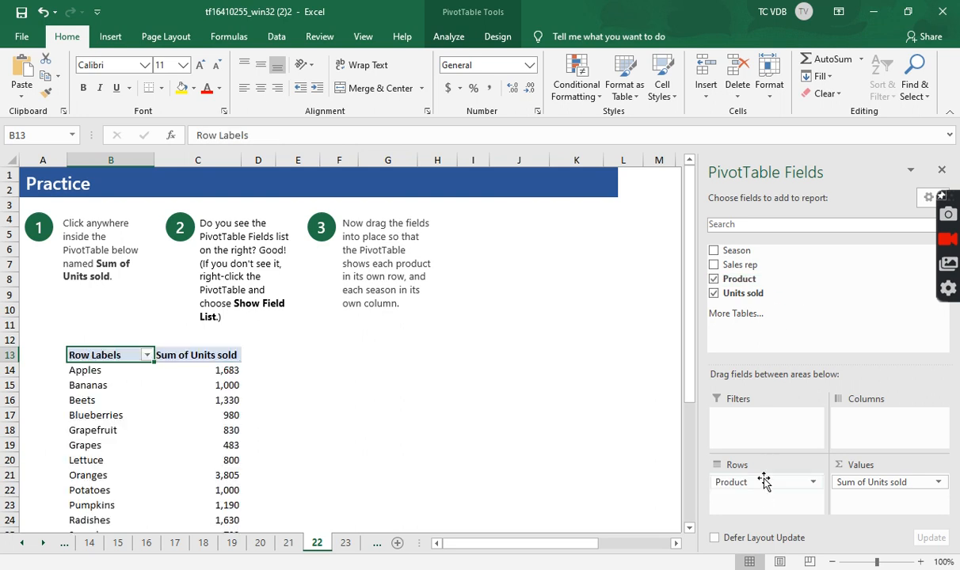
{"action": "left_click_drag", "start_coordinate": [757, 251], "coordinate": [876, 420]}
{"action": "scroll", "coordinate": [387, 419], "scroll_direction": "down", "scroll_amount": 1}
{"action": "scroll", "coordinate": [387, 418], "scroll_direction": "down", "scroll_amount": 1}
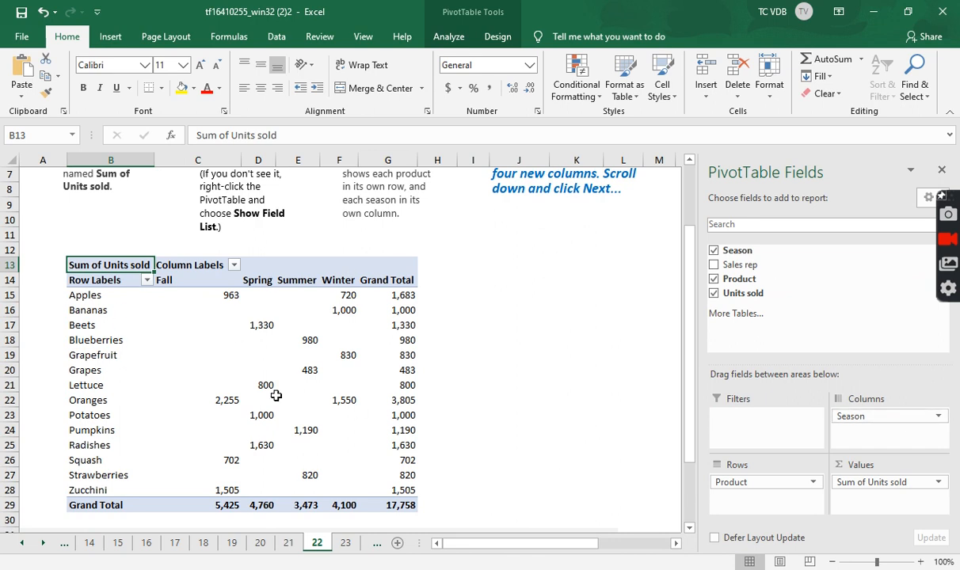
{"action": "scroll", "coordinate": [277, 396], "scroll_direction": "up", "scroll_amount": 2}
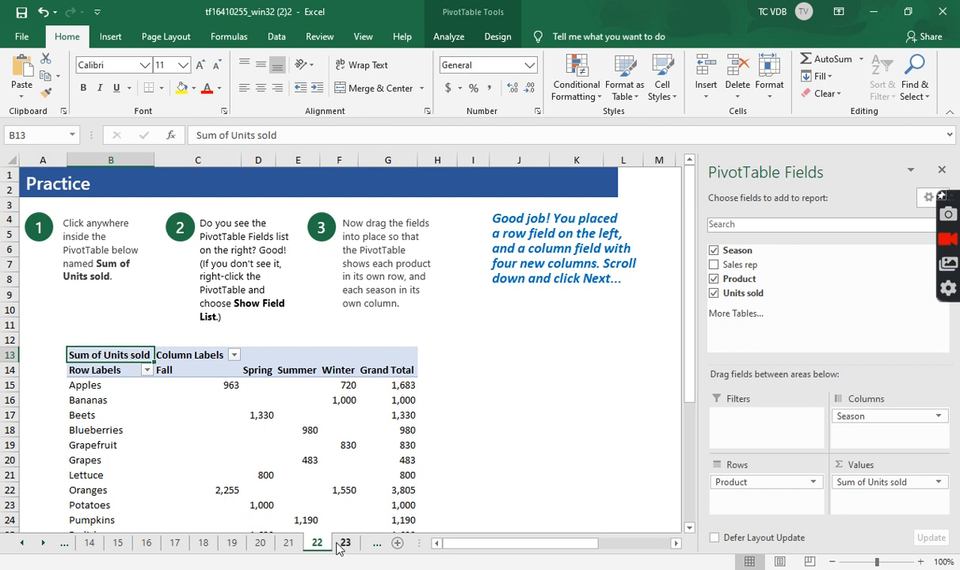
Step: Continue to sheet 23 and move Sales rep from Columns to Rows in its PivotTable, with Season nested beneath it
{"action": "scroll", "coordinate": [428, 423], "scroll_direction": "down", "scroll_amount": 3}
{"action": "left_click", "coordinate": [516, 499]}
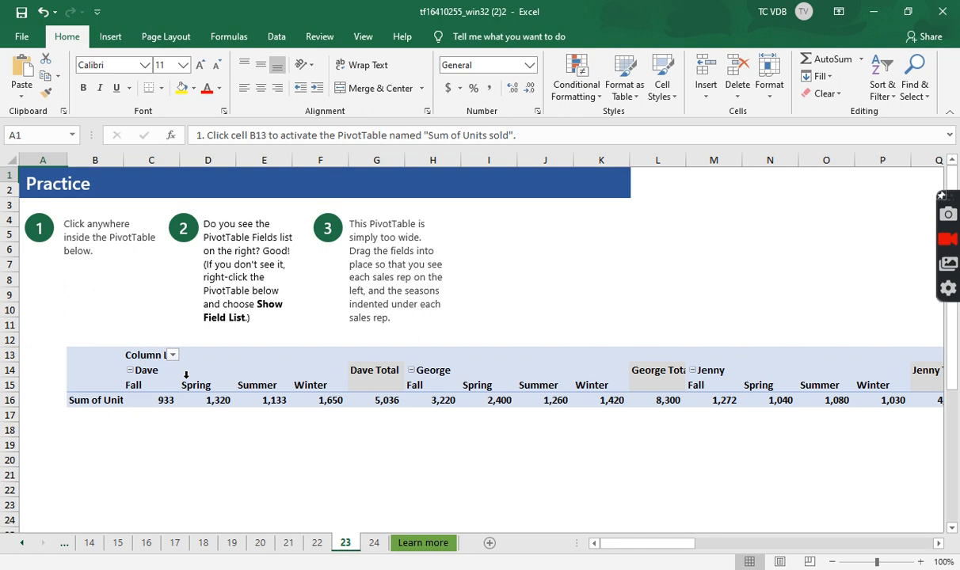
{"action": "left_click", "coordinate": [196, 381]}
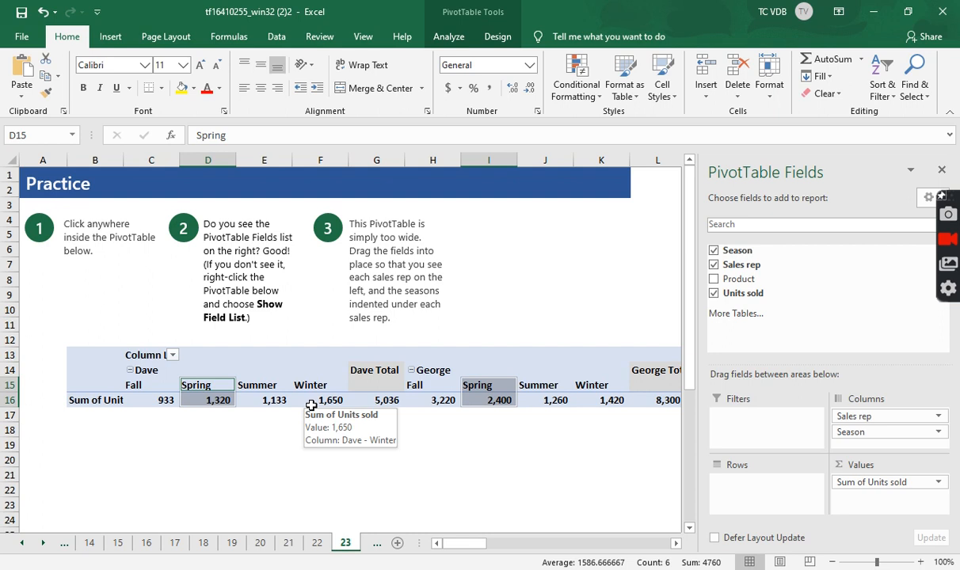
{"action": "left_click_drag", "start_coordinate": [866, 417], "coordinate": [774, 488]}
{"action": "left_click_drag", "start_coordinate": [875, 430], "coordinate": [773, 511]}
{"action": "left_click", "coordinate": [215, 399]}
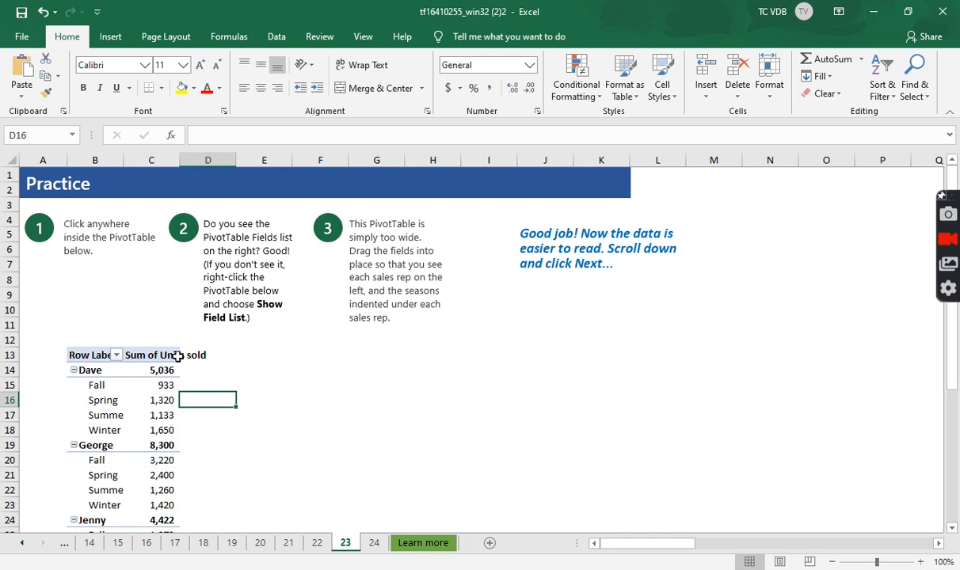
Step: Autofit columns C and B on sheet 23 to the PivotTable's contents
{"action": "double_click", "coordinate": [178, 160]}
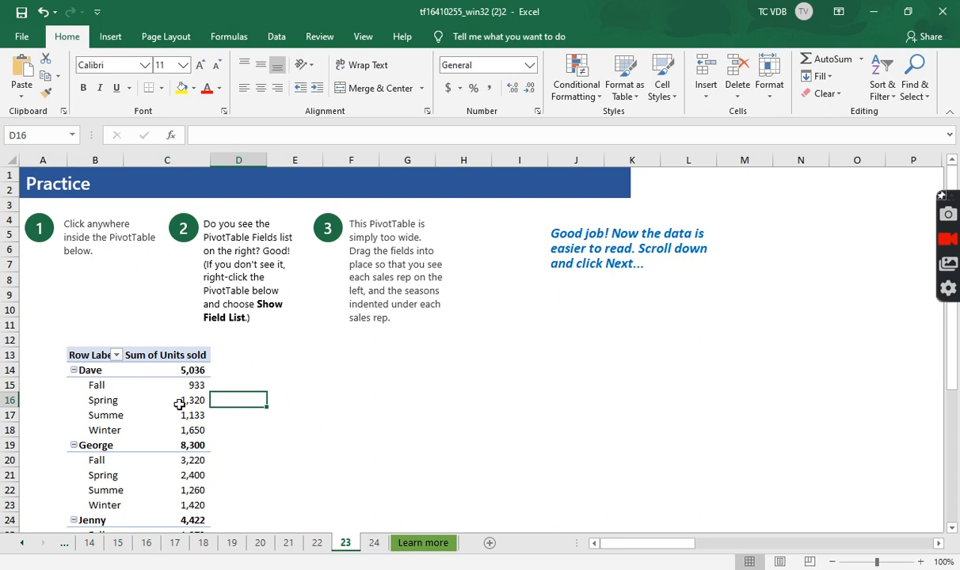
{"action": "double_click", "coordinate": [125, 159]}
{"action": "scroll", "coordinate": [116, 423], "scroll_direction": "down", "scroll_amount": 3}
{"action": "scroll", "coordinate": [101, 422], "scroll_direction": "up", "scroll_amount": 3}
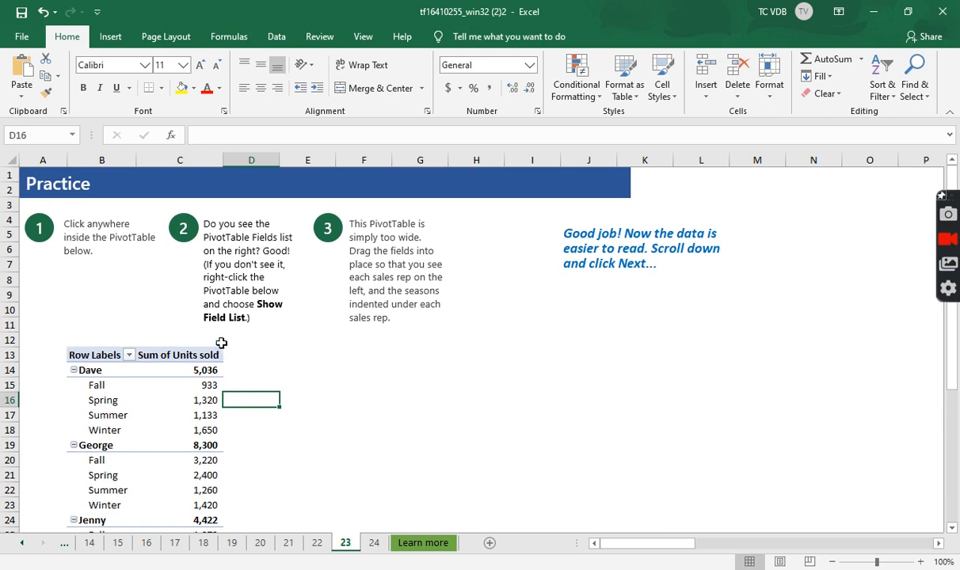
Step: On sheet 24, set up the PivotTable with Season and then Product in Rows, and Sales rep in Columns
{"action": "left_click", "coordinate": [375, 547]}
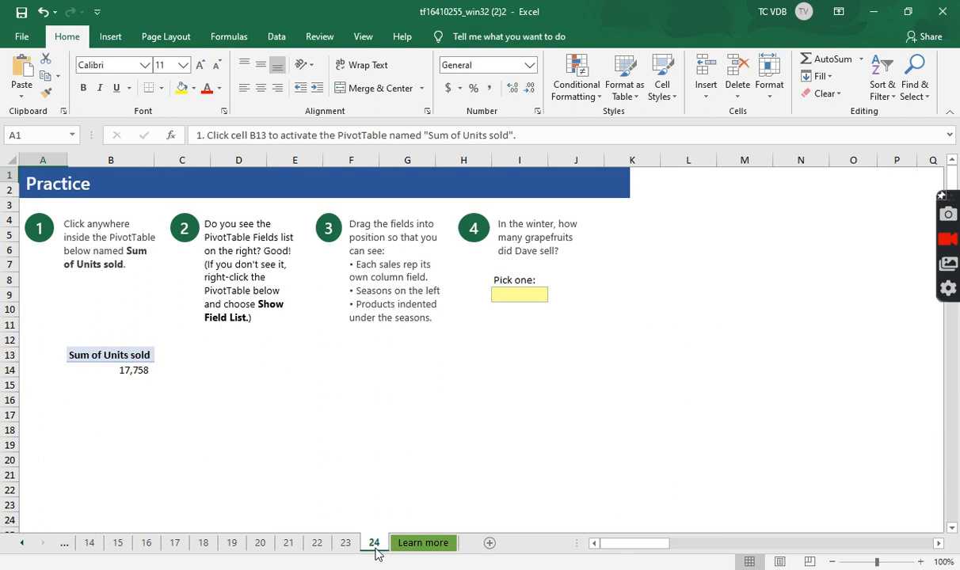
{"action": "left_click", "coordinate": [127, 369]}
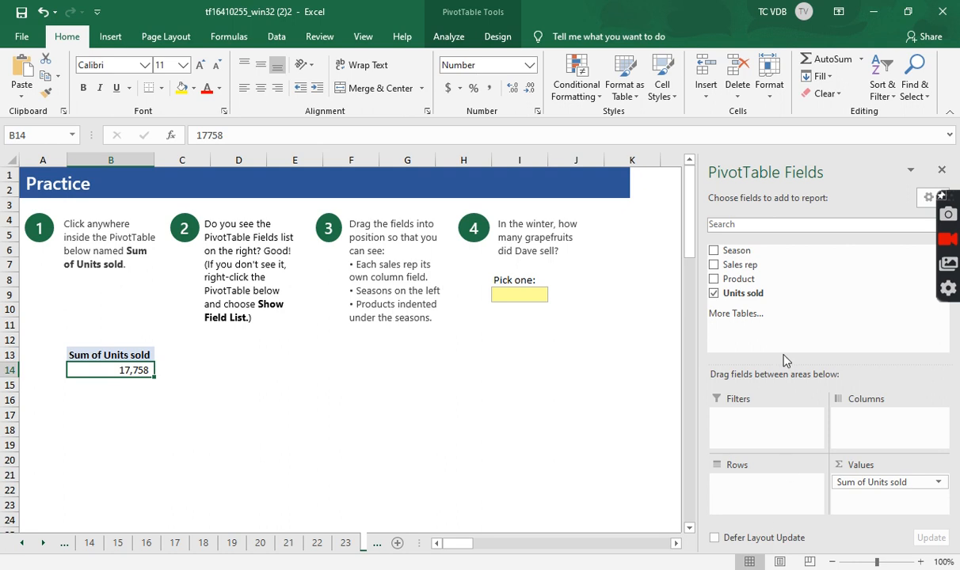
{"action": "left_click_drag", "start_coordinate": [765, 252], "coordinate": [766, 487]}
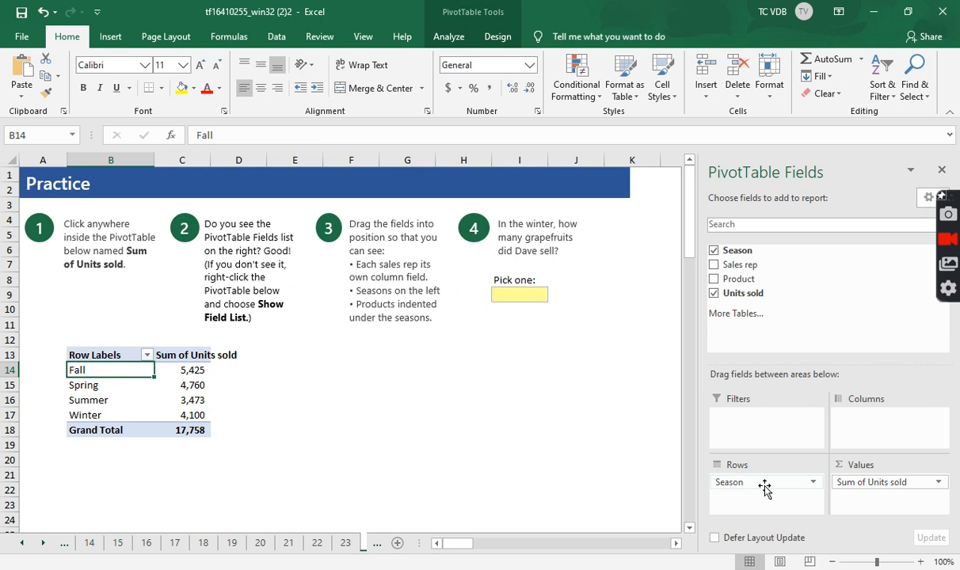
{"action": "left_click_drag", "start_coordinate": [757, 279], "coordinate": [766, 497]}
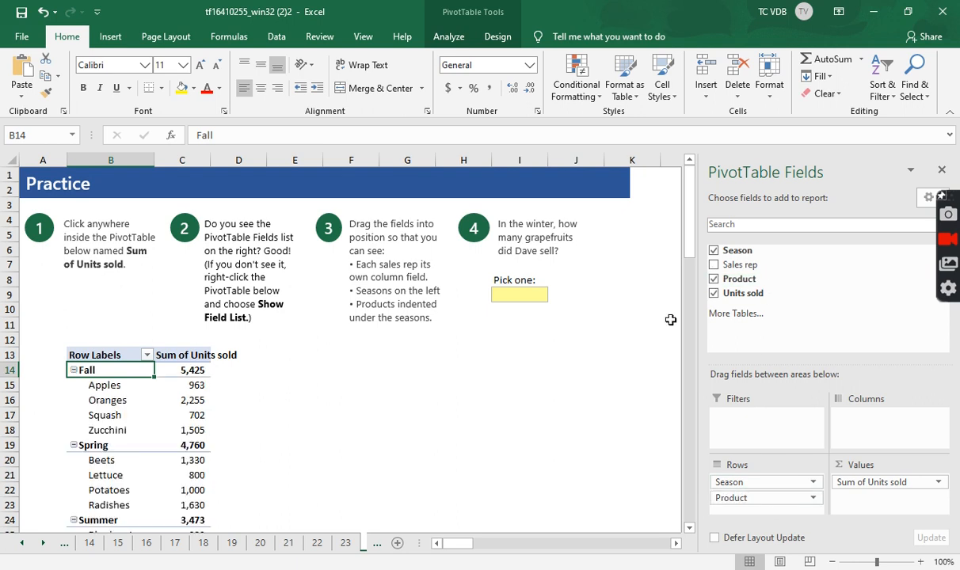
{"action": "left_click_drag", "start_coordinate": [741, 265], "coordinate": [903, 433]}
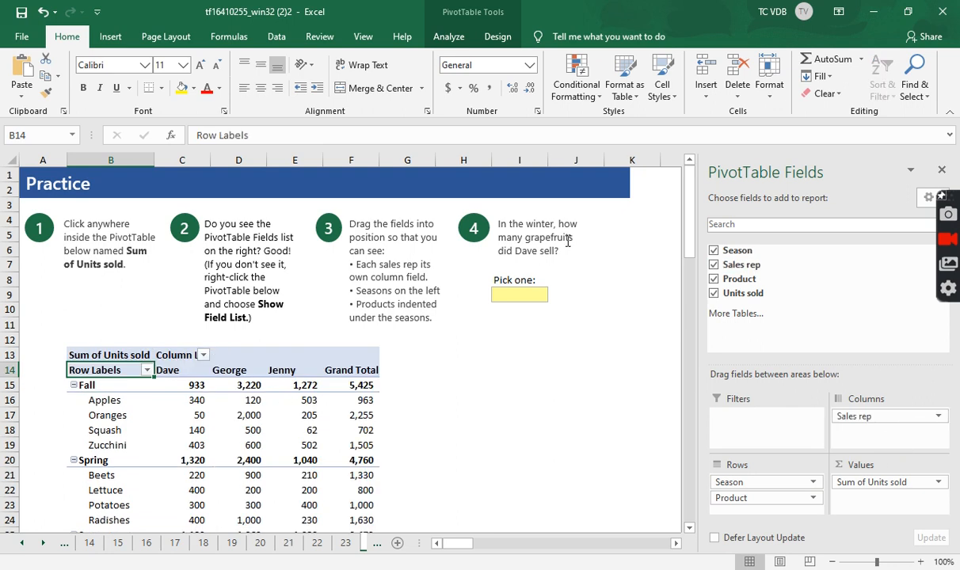
Step: Look up the winter grapefruit sales asked for in question 4 and choose 400 as the answer in cell I9
{"action": "scroll", "coordinate": [251, 398], "scroll_direction": "down", "scroll_amount": 2}
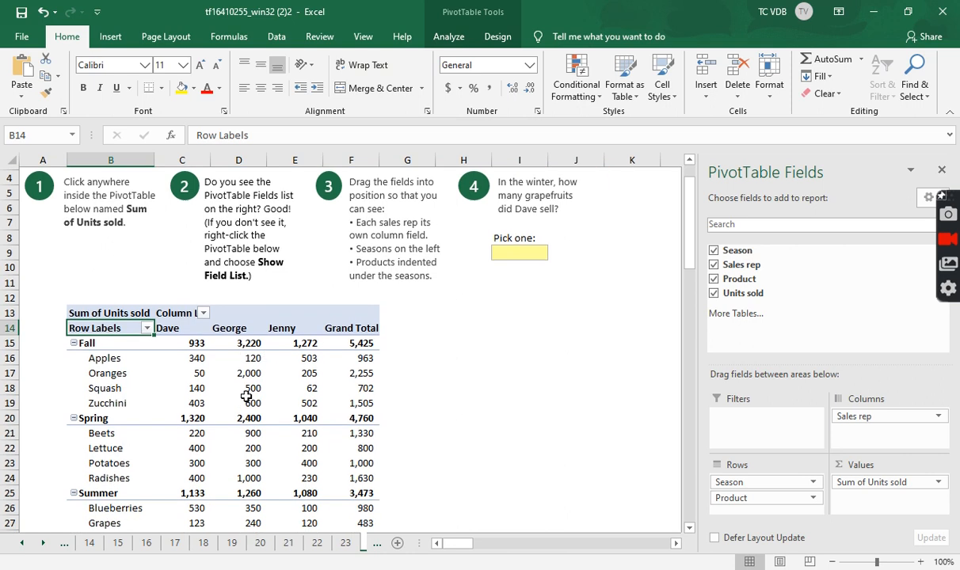
{"action": "scroll", "coordinate": [205, 307], "scroll_direction": "down", "scroll_amount": 2}
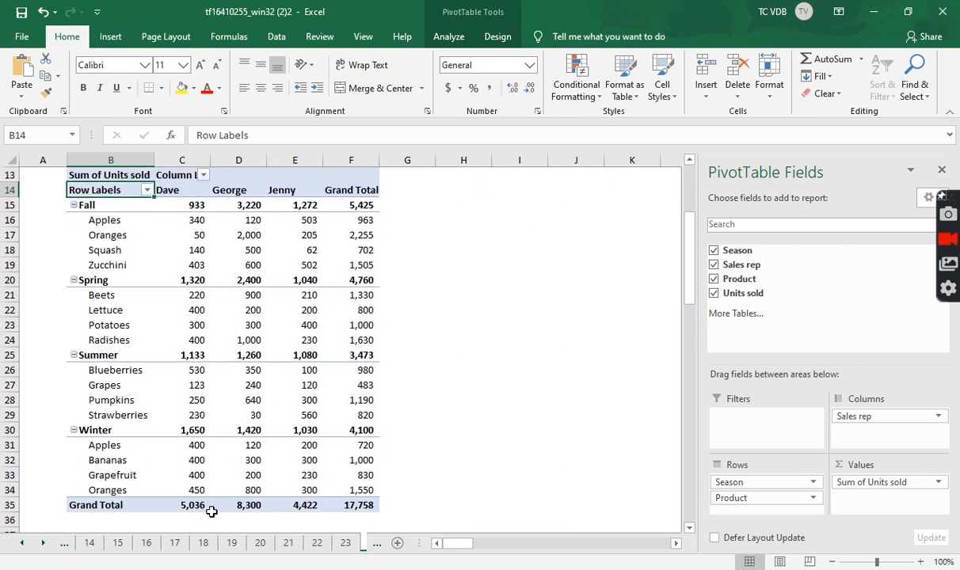
{"action": "left_click", "coordinate": [184, 475]}
{"action": "scroll", "coordinate": [494, 442], "scroll_direction": "up", "scroll_amount": 3}
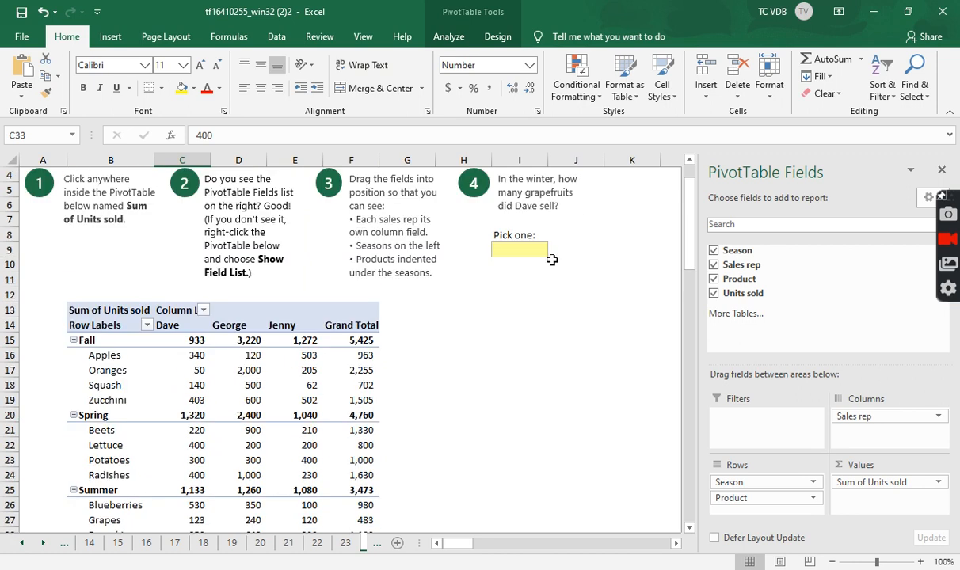
{"action": "left_click", "coordinate": [527, 250]}
{"action": "left_click", "coordinate": [555, 249]}
{"action": "left_click", "coordinate": [537, 282]}
{"action": "left_click", "coordinate": [501, 338]}
{"action": "scroll", "coordinate": [503, 337], "scroll_direction": "up", "scroll_amount": 1}
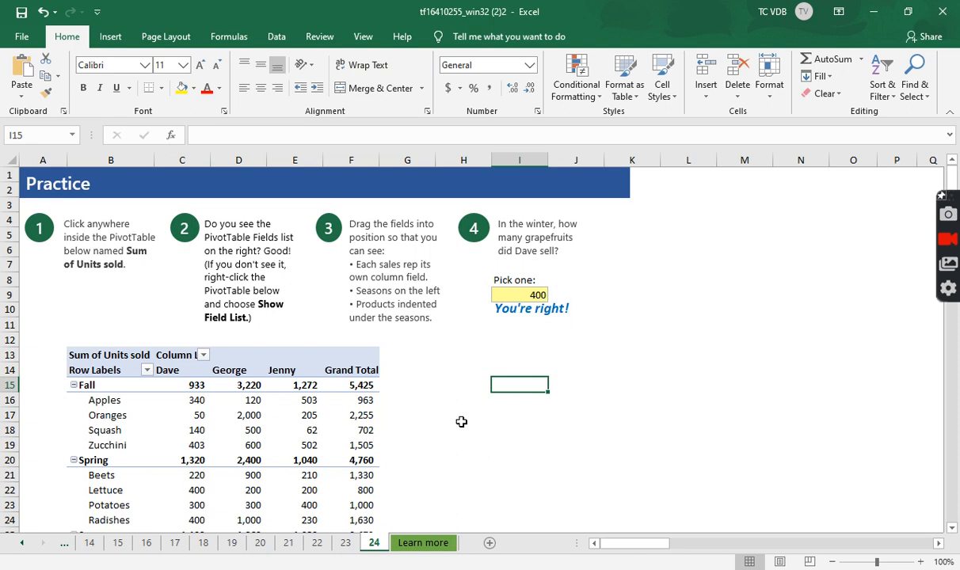
Step: Open the Learn more sheet at the end of the workbook
{"action": "left_click", "coordinate": [305, 413]}
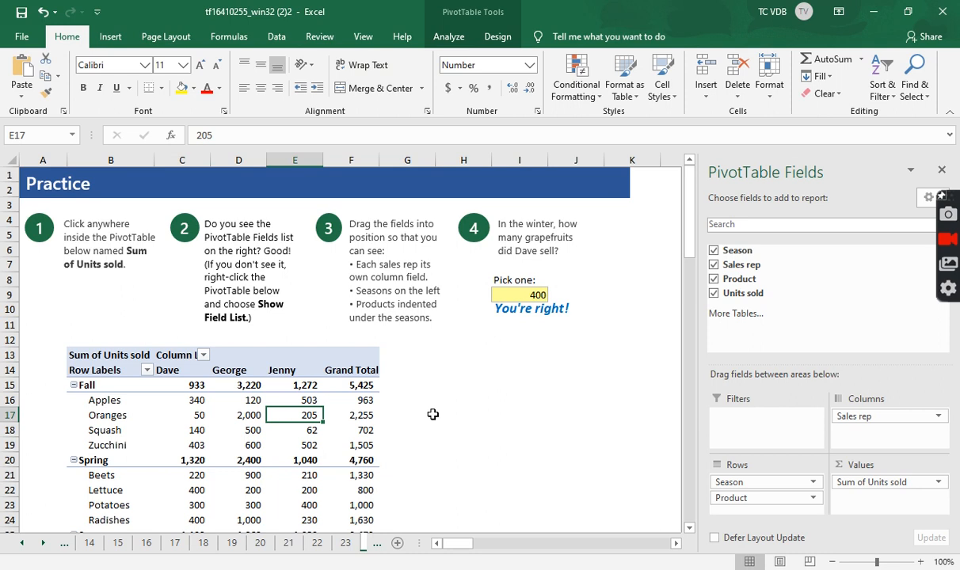
{"action": "left_click", "coordinate": [39, 544]}
{"action": "left_click", "coordinate": [40, 545]}
{"action": "left_click", "coordinate": [40, 544]}
{"action": "left_click", "coordinate": [39, 545]}
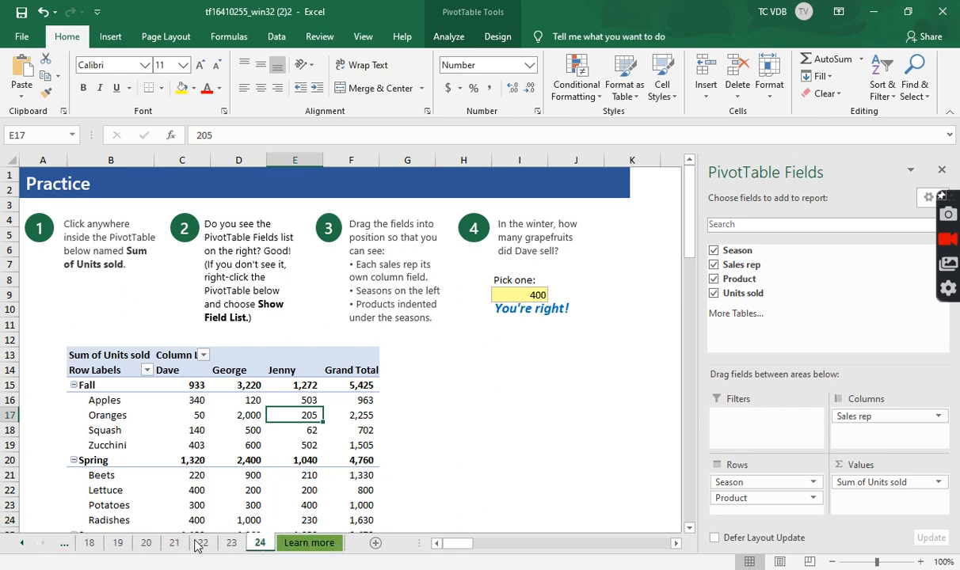
{"action": "left_click", "coordinate": [296, 547]}
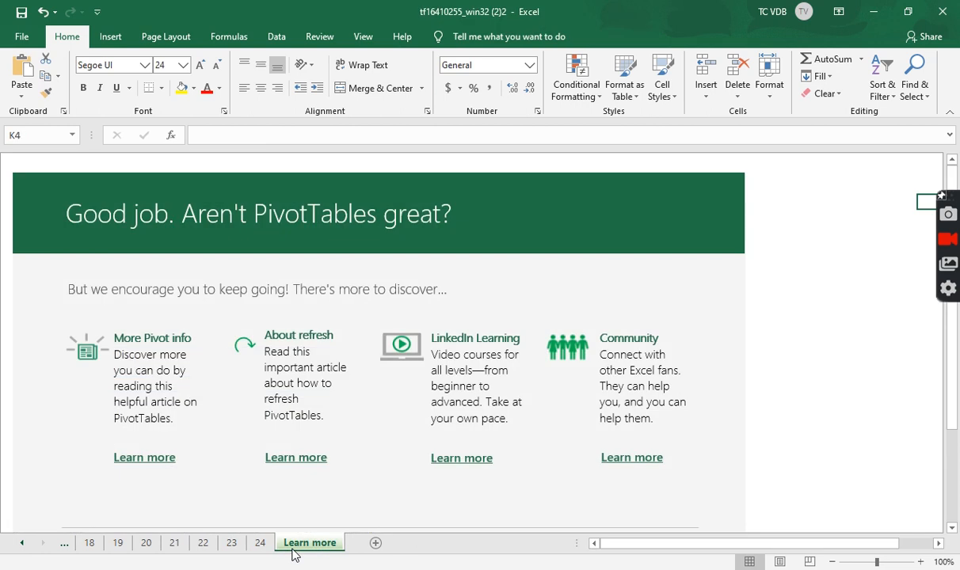
Step: Change the first word of the Learn more sheet's heading to "Great" so it reads "Great job. Aren't PivotTables great?"
{"action": "left_click", "coordinate": [79, 211]}
{"action": "left_click_drag", "start_coordinate": [81, 212], "coordinate": [128, 212]}
{"action": "type", "text": "reat"}
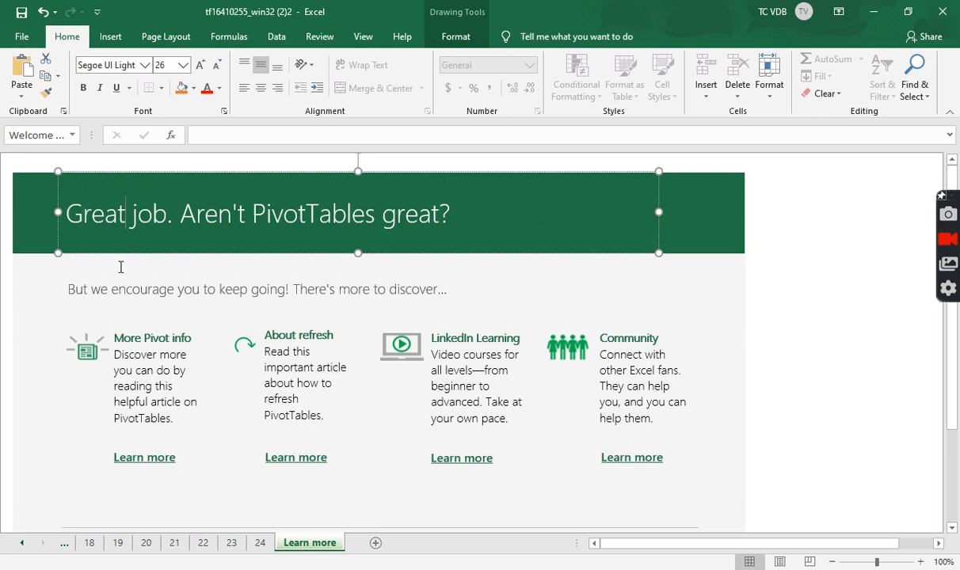
{"action": "left_click", "coordinate": [76, 269]}
{"action": "left_click", "coordinate": [432, 498]}
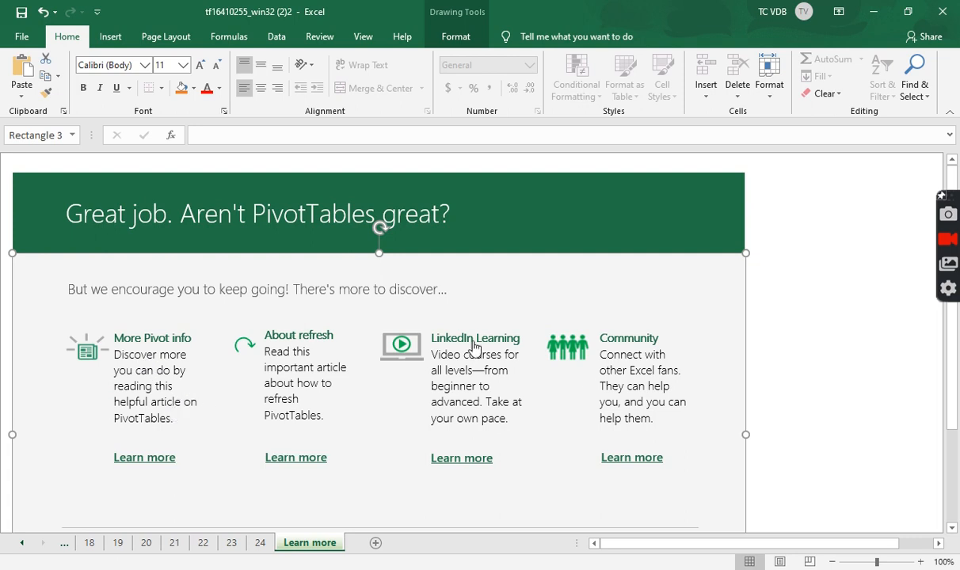
Step: Open the Learn more link under LinkedIn Learning in Google Chrome
{"action": "left_click", "coordinate": [459, 458]}
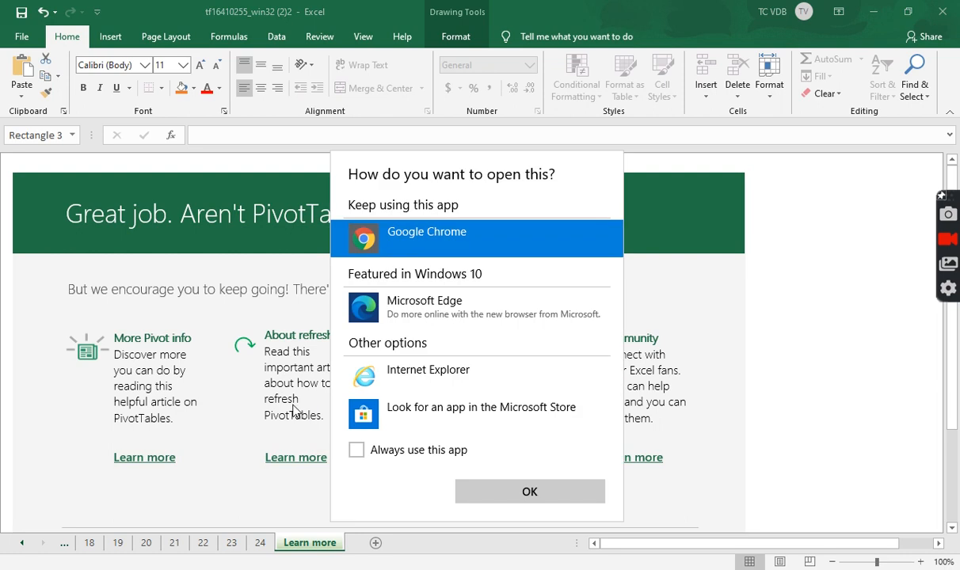
{"action": "double_click", "coordinate": [412, 240]}
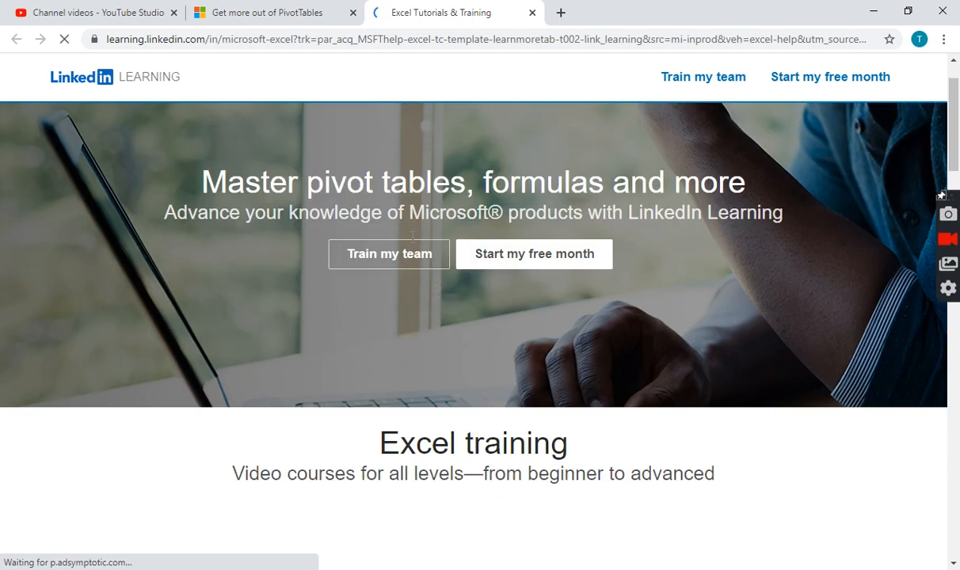
Step: Examine the LinkedIn Learning page for its Excel training courses, learning topics and course categories
{"action": "scroll", "coordinate": [411, 243], "scroll_direction": "down", "scroll_amount": 2}
{"action": "scroll", "coordinate": [406, 247], "scroll_direction": "down", "scroll_amount": 5}
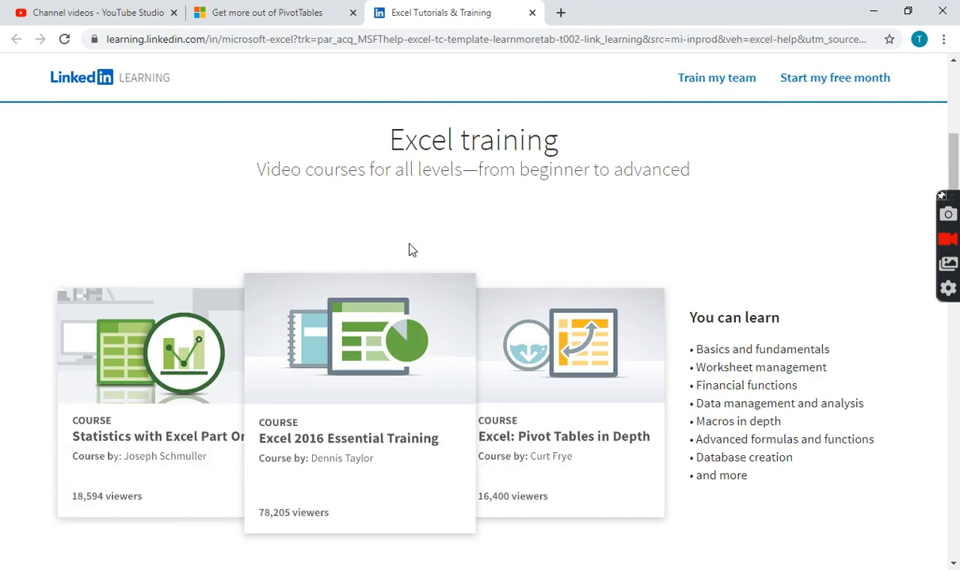
{"action": "scroll", "coordinate": [402, 255], "scroll_direction": "down", "scroll_amount": 3}
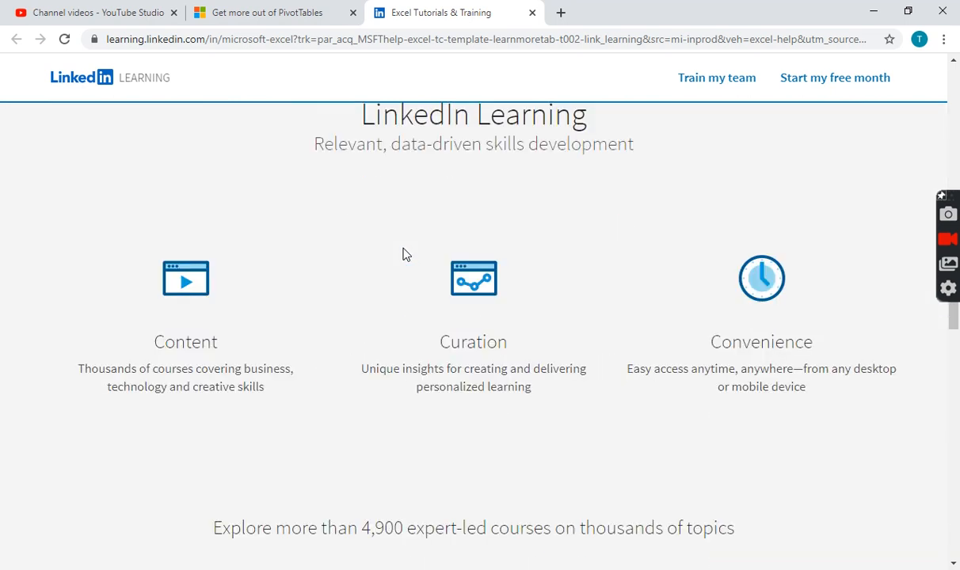
{"action": "scroll", "coordinate": [403, 253], "scroll_direction": "down", "scroll_amount": 2}
{"action": "scroll", "coordinate": [402, 254], "scroll_direction": "down", "scroll_amount": 2}
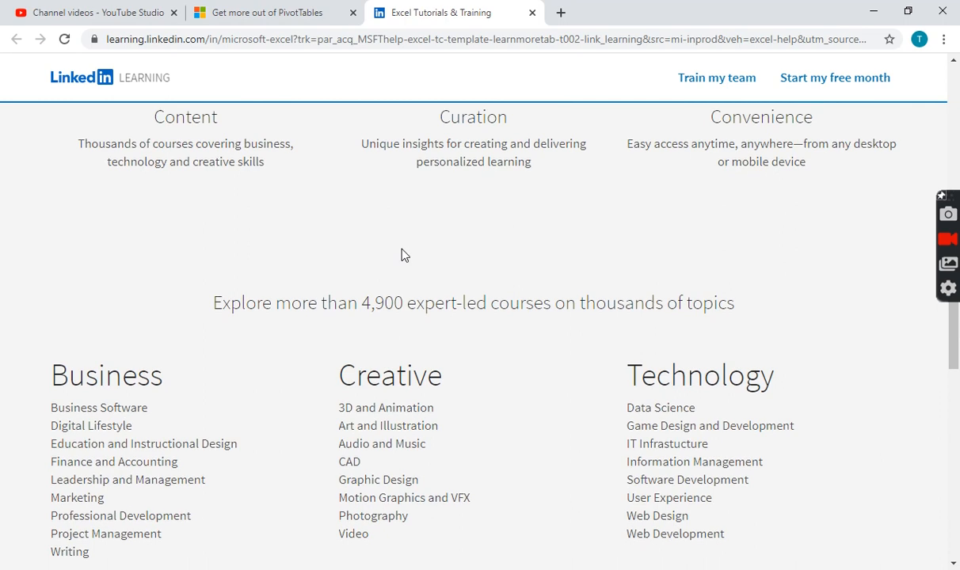
{"action": "scroll", "coordinate": [401, 254], "scroll_direction": "up", "scroll_amount": 11}
{"action": "scroll", "coordinate": [403, 249], "scroll_direction": "down", "scroll_amount": 1}
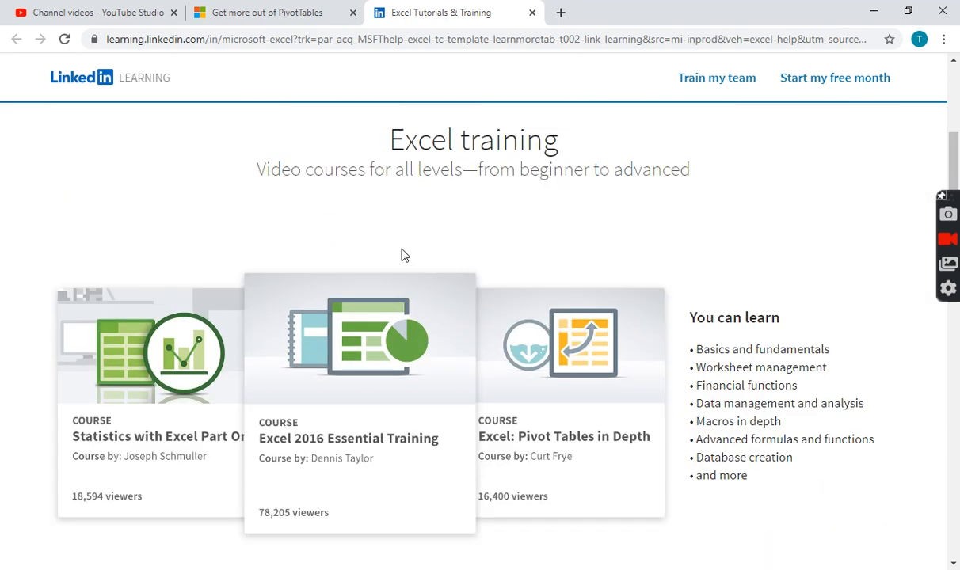
{"action": "scroll", "coordinate": [402, 253], "scroll_direction": "down", "scroll_amount": 2}
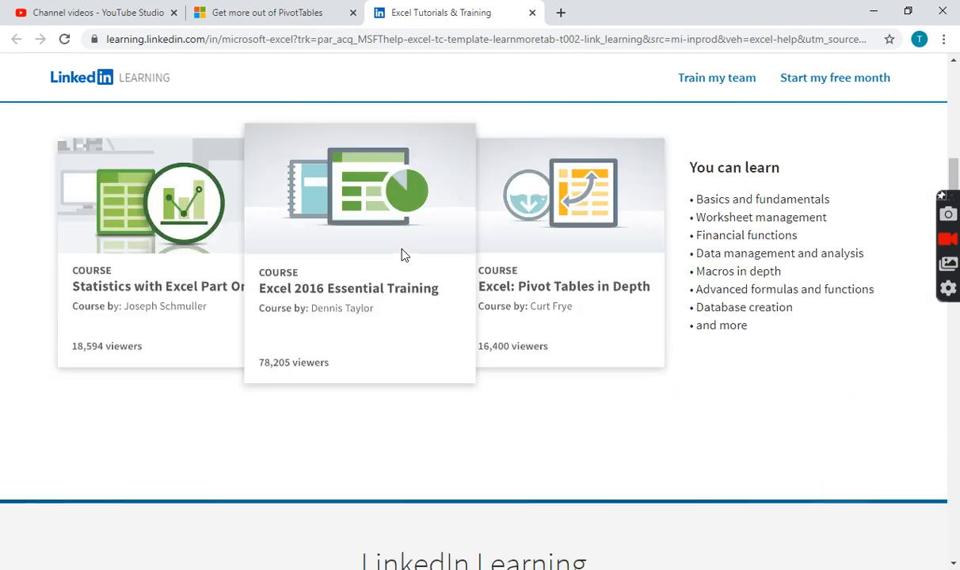
{"action": "scroll", "coordinate": [402, 254], "scroll_direction": "up", "scroll_amount": 5}
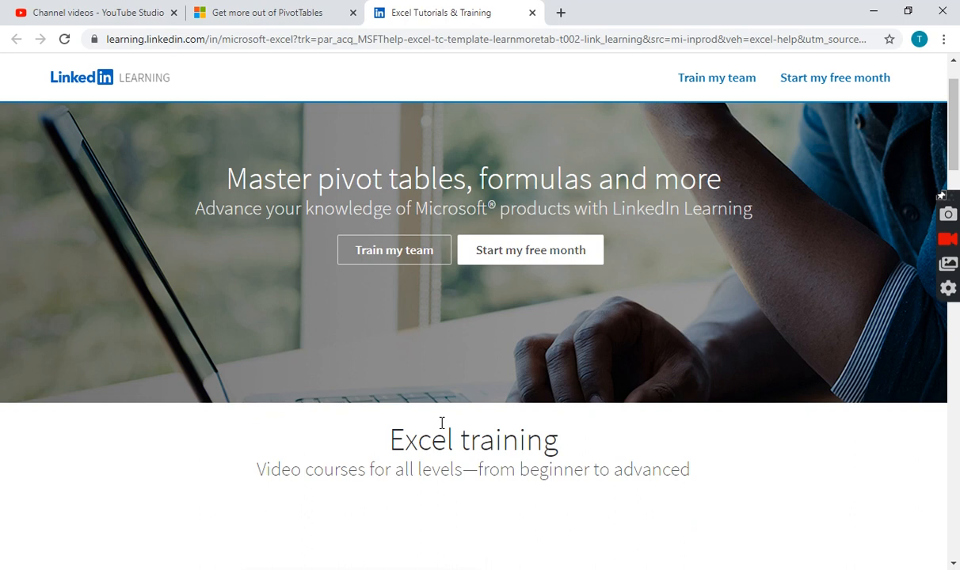
{"action": "scroll", "coordinate": [442, 424], "scroll_direction": "down", "scroll_amount": 4}
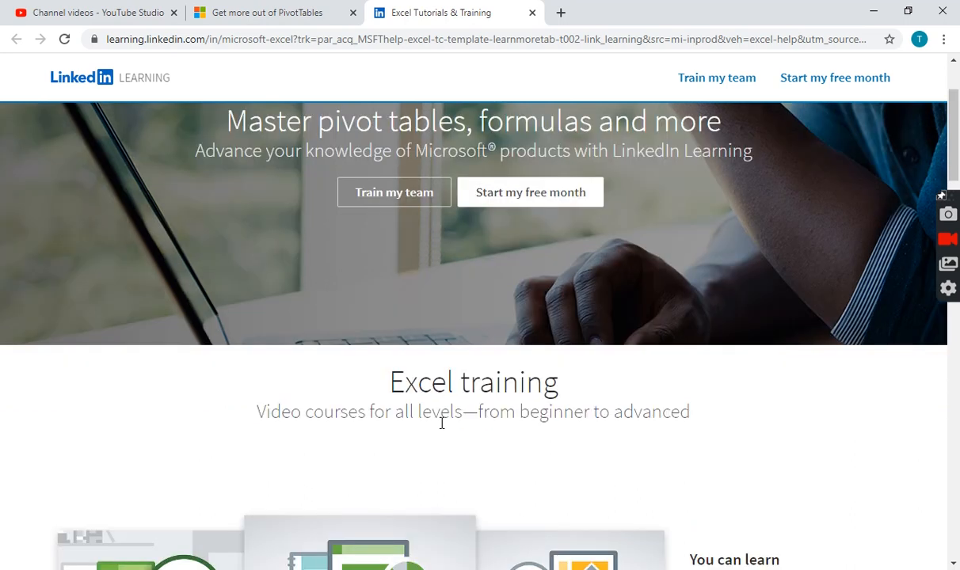
{"action": "scroll", "coordinate": [442, 428], "scroll_direction": "down", "scroll_amount": 3}
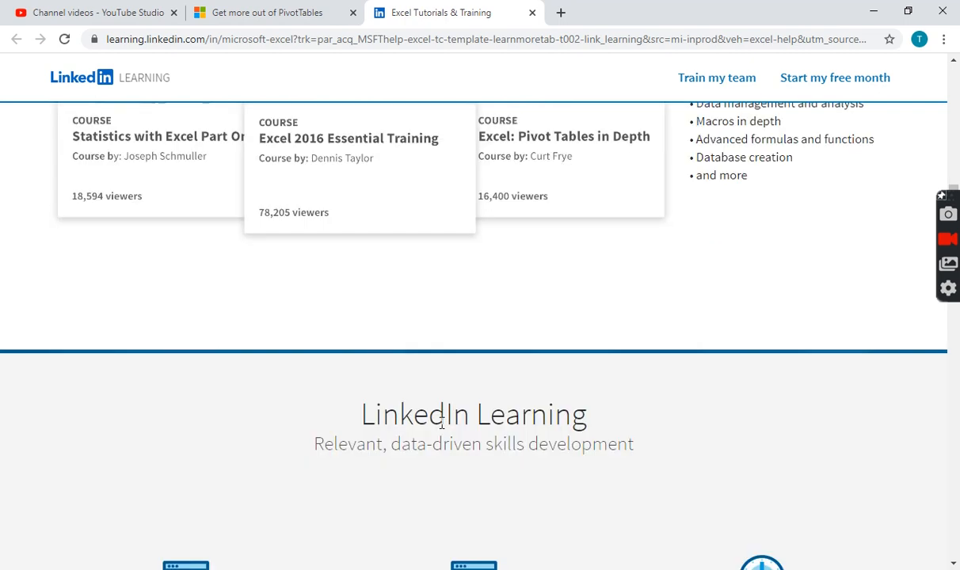